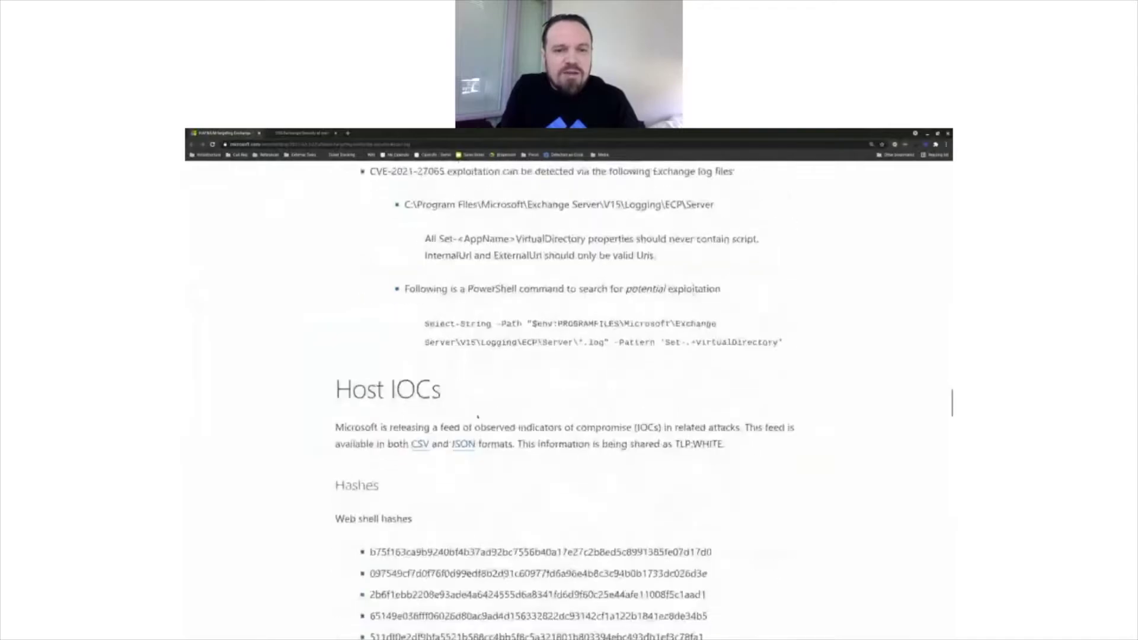
Step: Search the Microsoft article for "invalidca" and review the CVE-2021-26857 detection guidance
{"action": "scroll", "coordinate": [569, 400], "scroll_direction": "down", "scroll_amount": 5}
{"action": "key", "text": "alt+Tab"}
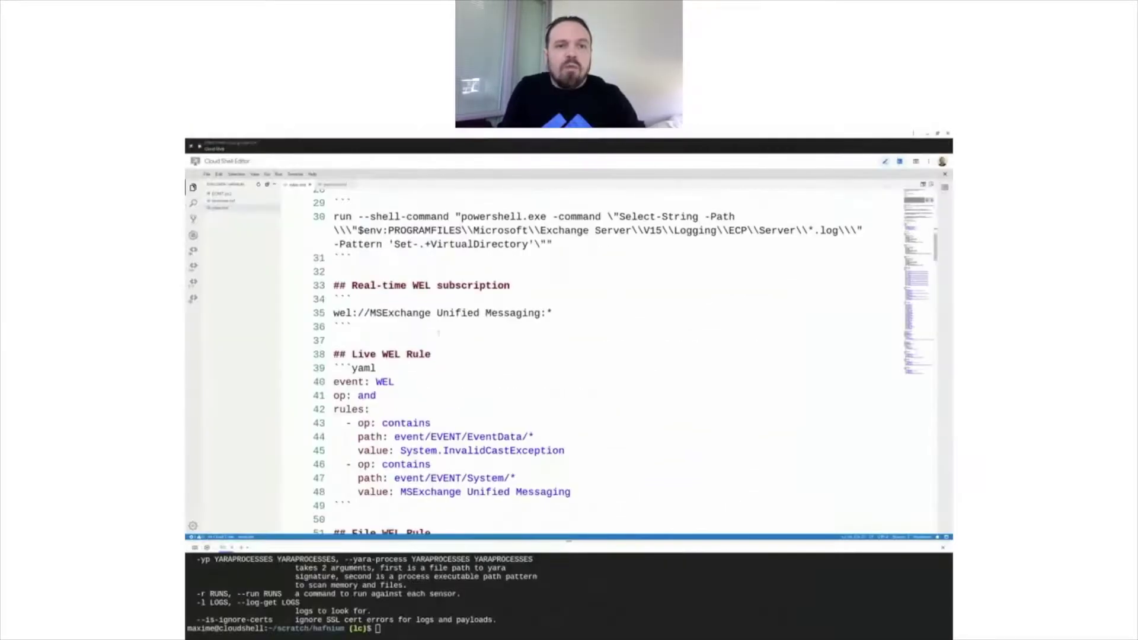
{"action": "key", "text": "alt+Tab"}
{"action": "key", "text": "ctrl+f"}
{"action": "type", "text": "invalidca"}
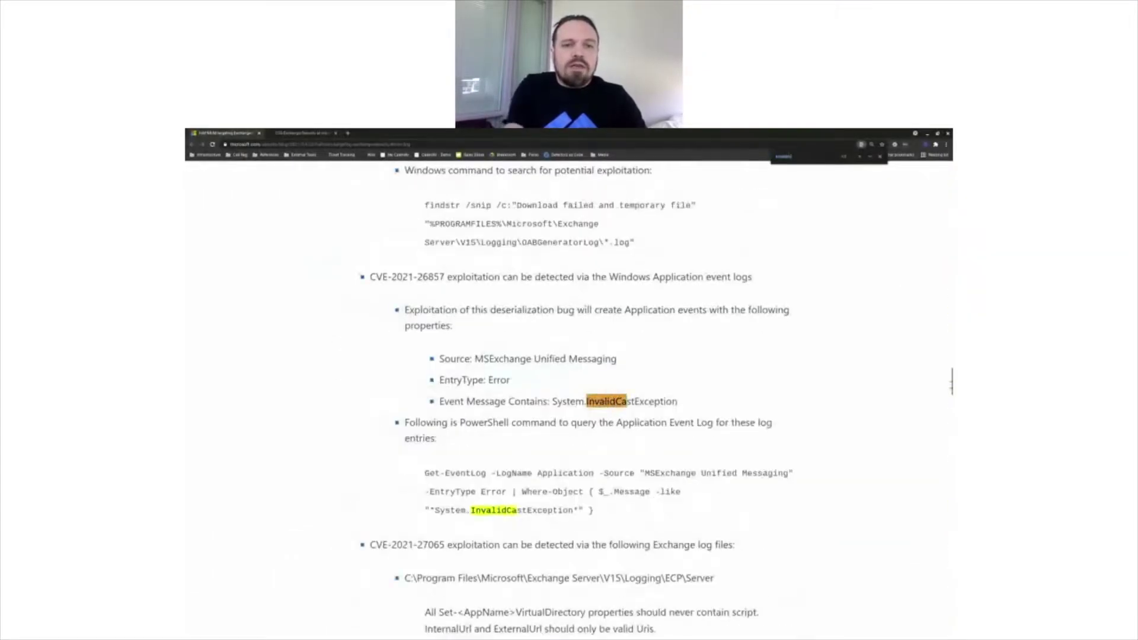
{"action": "key", "text": "Escape"}
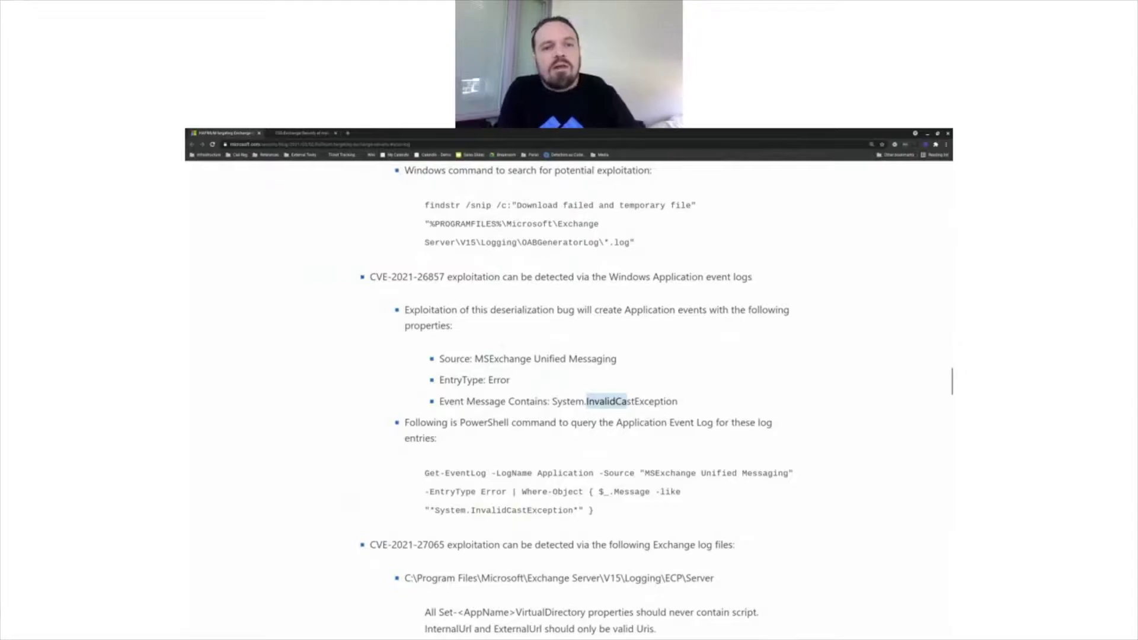
{"action": "left_click_drag", "start_coordinate": [445, 277], "coordinate": [476, 310]}
{"action": "left_click", "coordinate": [474, 311]}
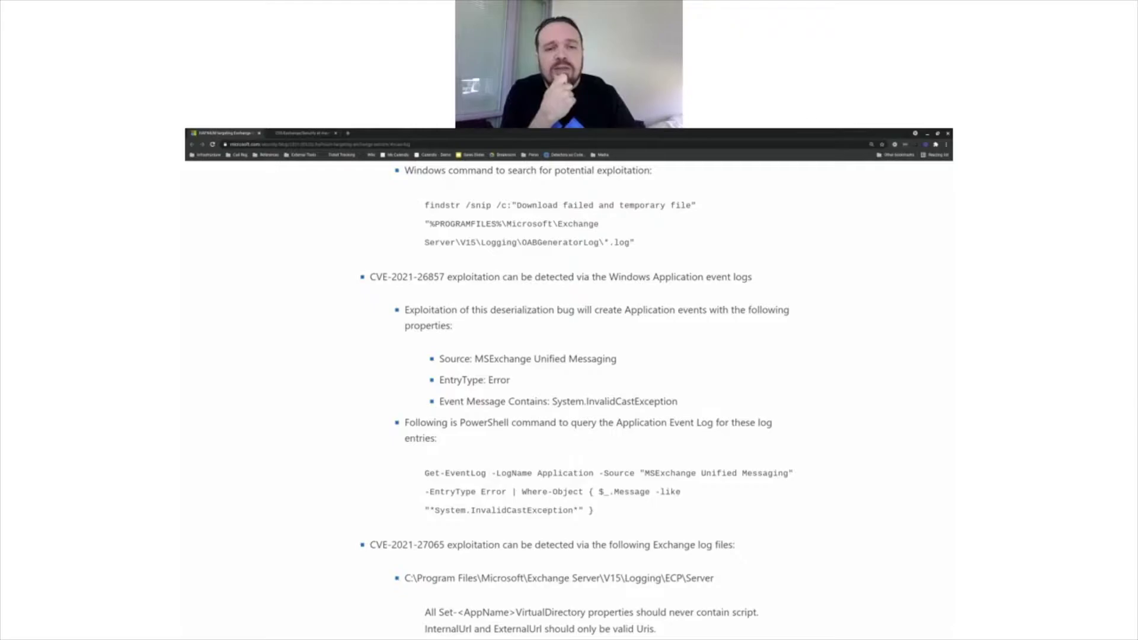
Step: Switch to Cloud Shell Editor and change the real-time WEL subscription on line 35 to wel://Application:*
{"action": "key", "text": "alt+Tab"}
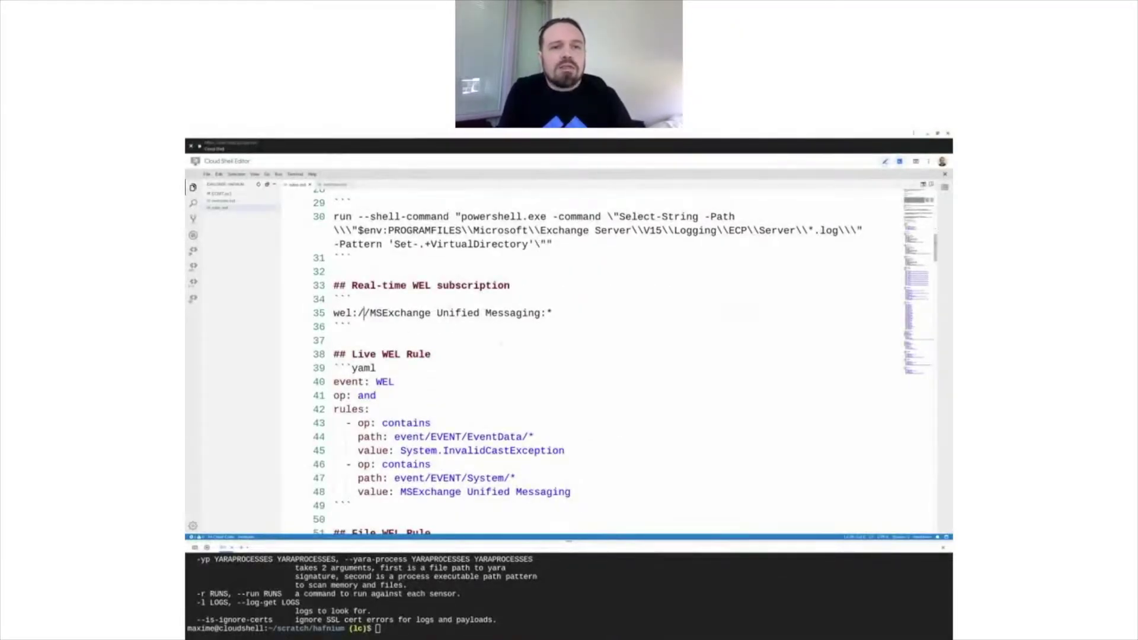
{"action": "left_click_drag", "start_coordinate": [370, 313], "coordinate": [542, 313]}
{"action": "type", "text": "Application"}
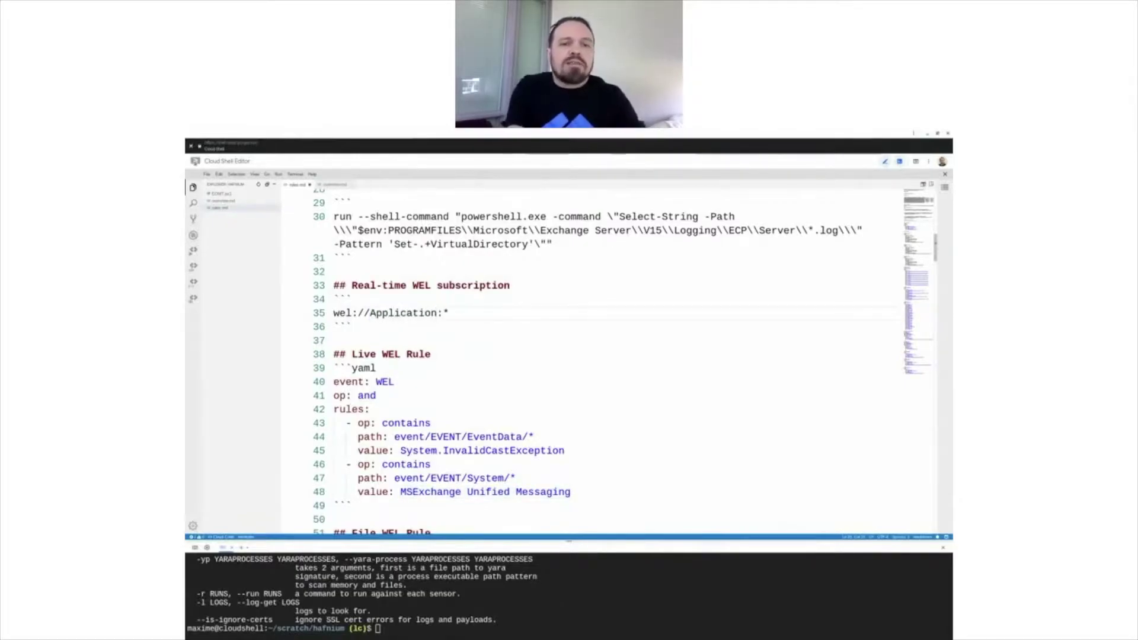
Step: Switch to LimaCharlie and open the windows-logs rule in the lc-demo organization's Artifact Collection
{"action": "key", "text": "alt+Tab"}
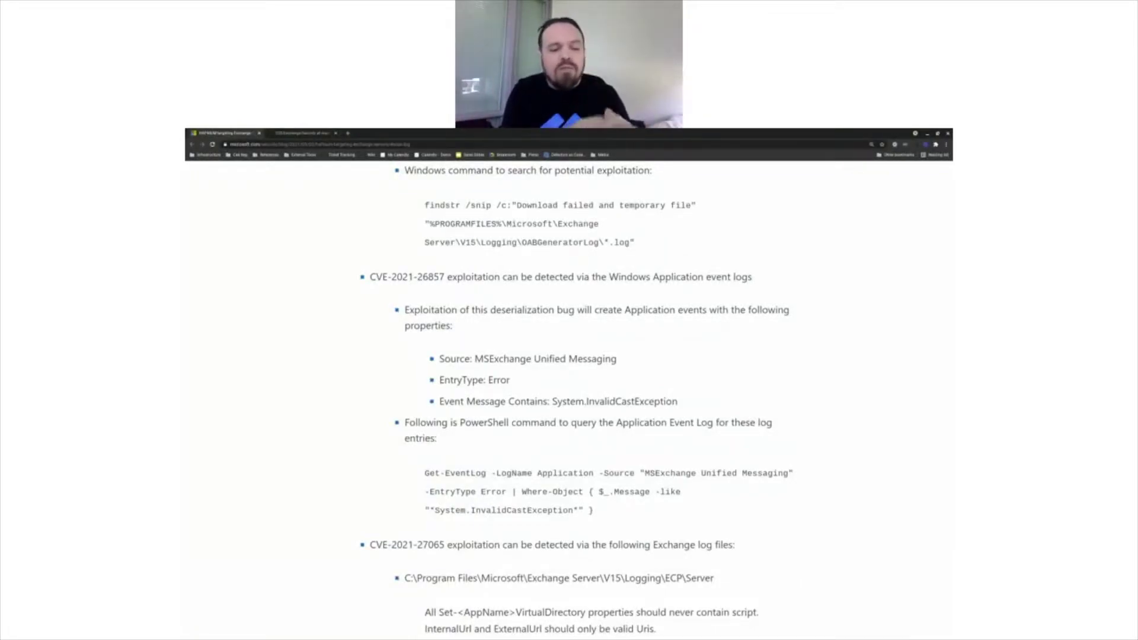
{"action": "key", "text": "alt+Tab"}
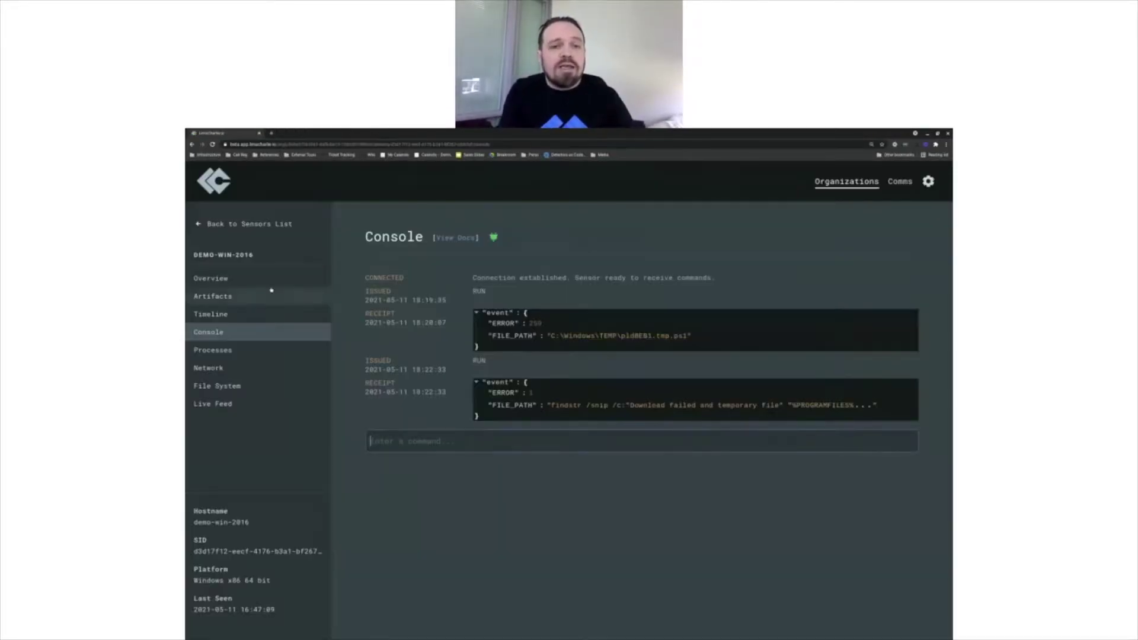
{"action": "left_click", "coordinate": [208, 224]}
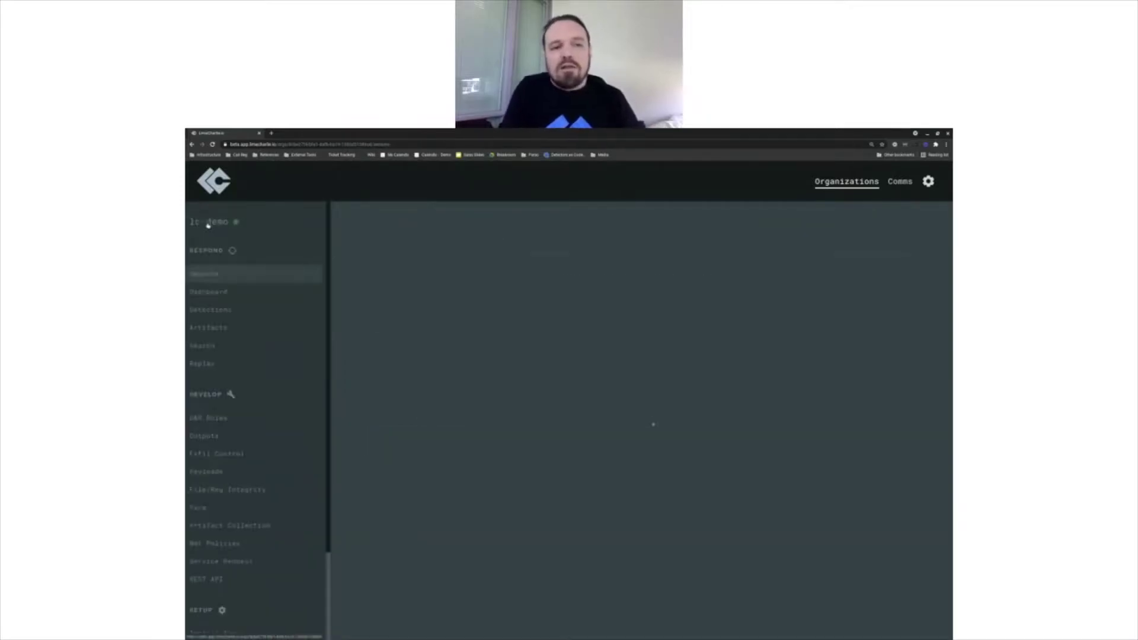
{"action": "left_click", "coordinate": [249, 526]}
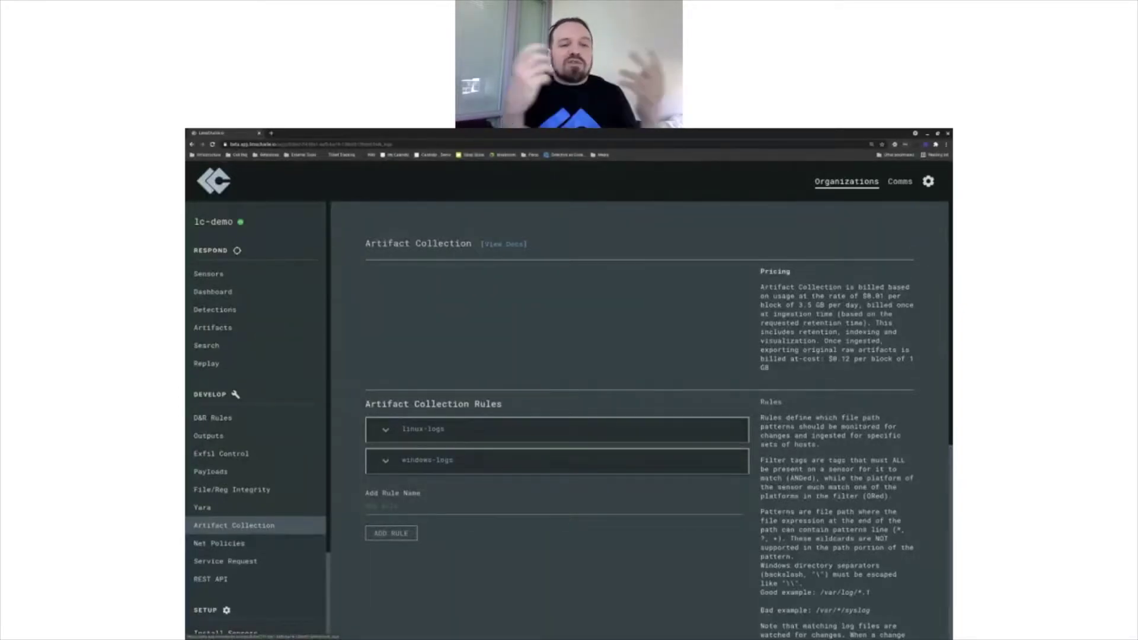
{"action": "left_click", "coordinate": [453, 460]}
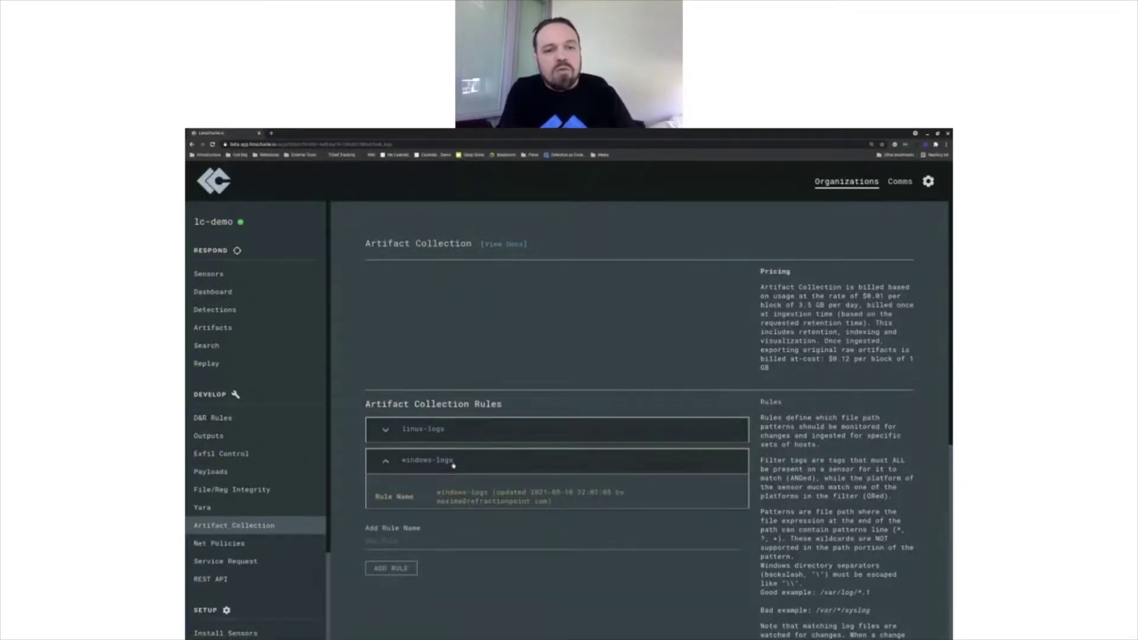
{"action": "scroll", "coordinate": [453, 467], "scroll_direction": "down", "scroll_amount": 3}
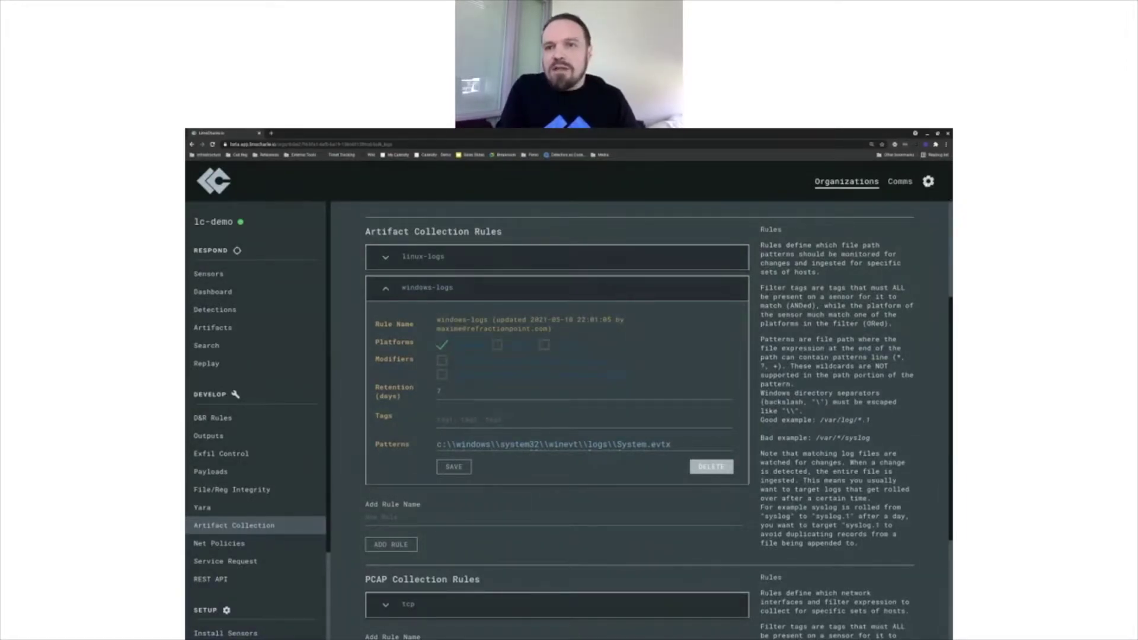
Step: Turn off Dark Mode for the web console
{"action": "left_click", "coordinate": [929, 181]}
{"action": "left_click", "coordinate": [926, 289]}
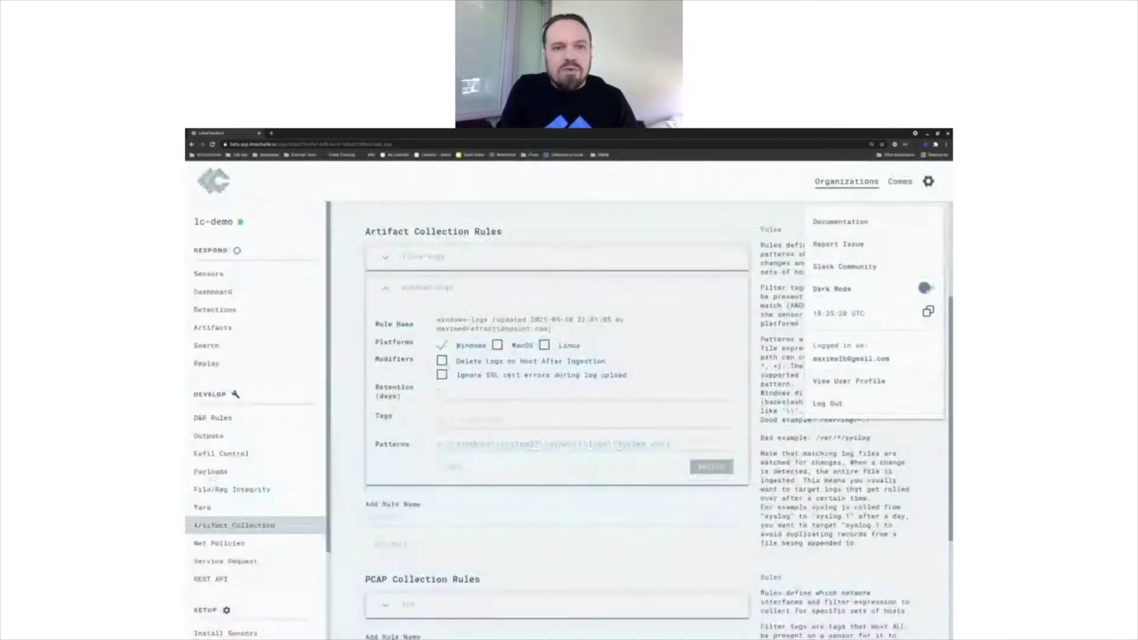
{"action": "key", "text": "Escape"}
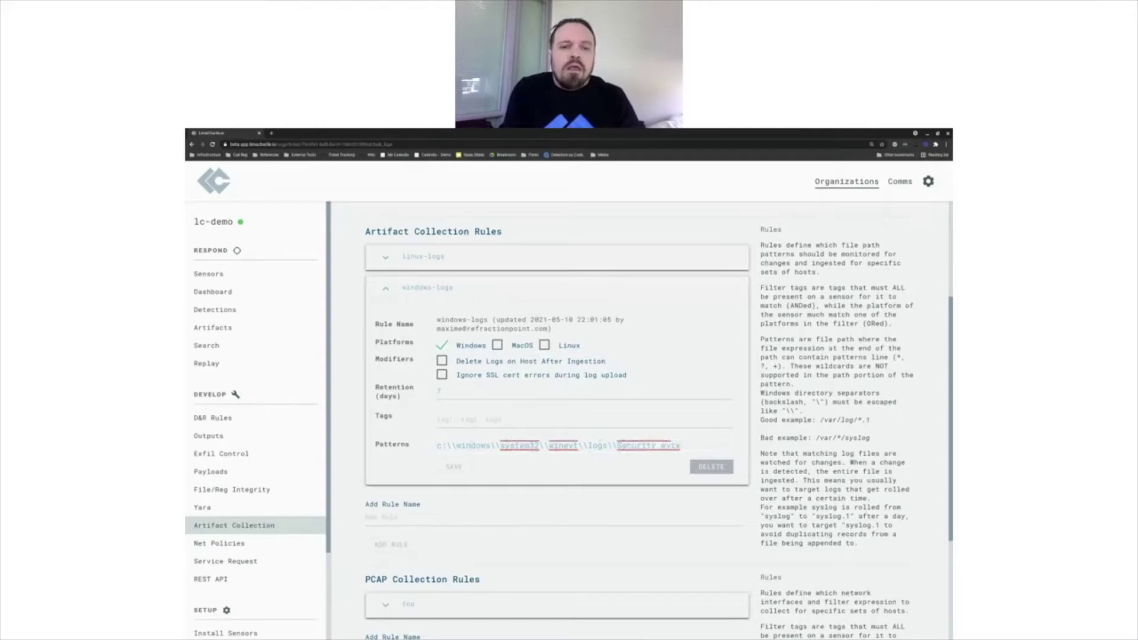
Step: Copy the Security.evtx path from the patterns of the windows-logs rule
{"action": "type", "text": "c:\\\\windows\\\\system32\\\\winevt\\\\logs\\\\Security.evtx wel://system:* wel://security:* wel://MSExchange Unified Messaging:*"}
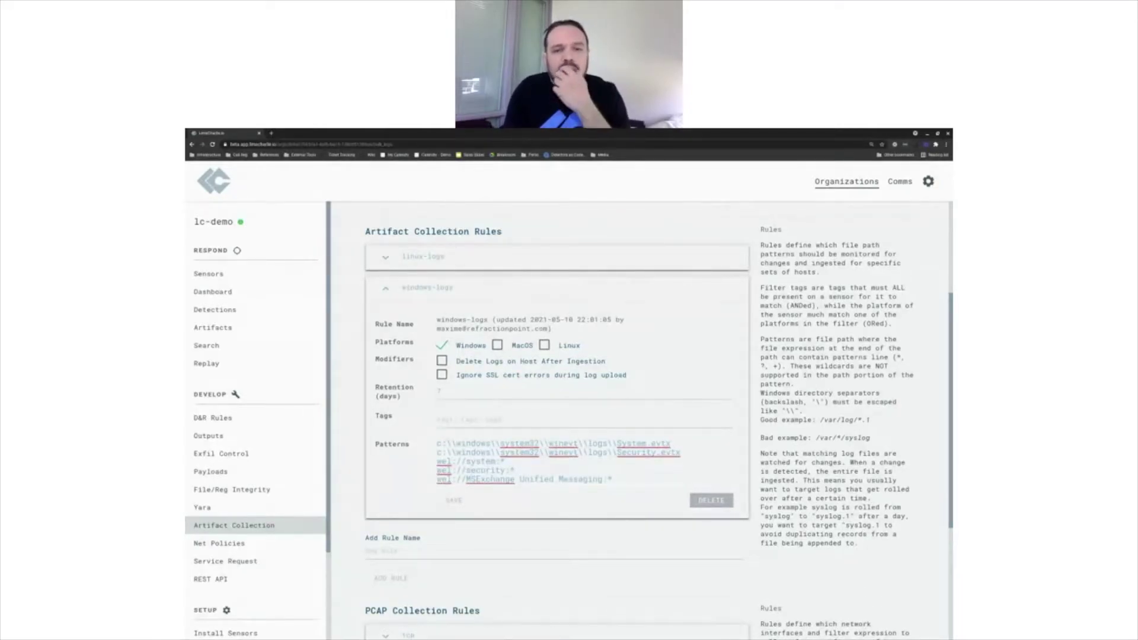
{"action": "left_click_drag", "start_coordinate": [694, 454], "coordinate": [674, 446]}
{"action": "key", "text": "ctrl+c"}
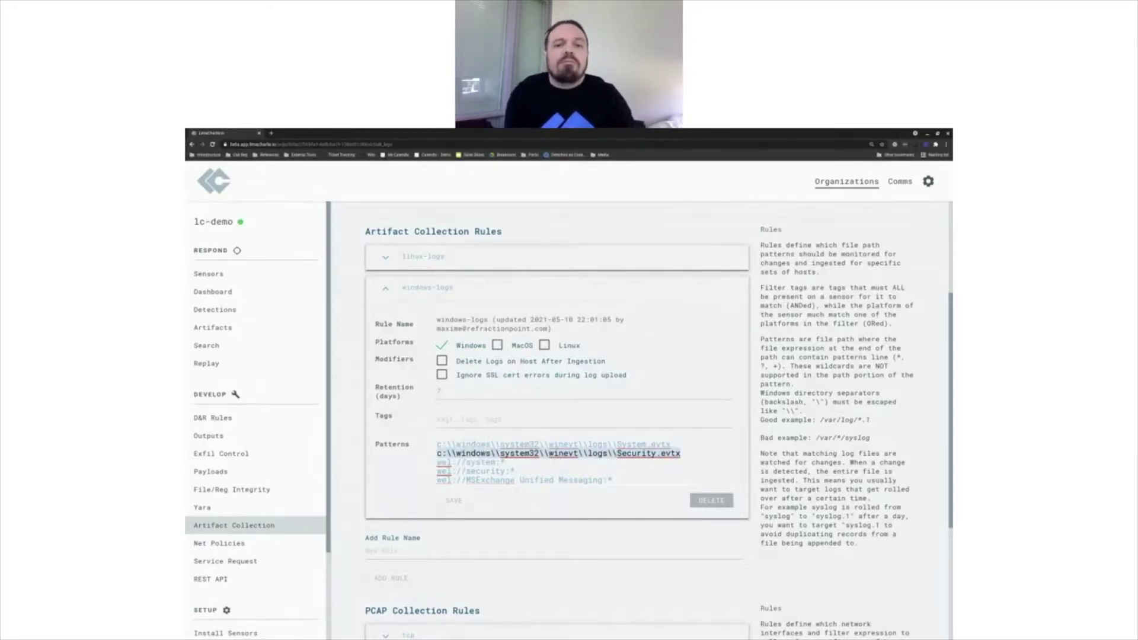
Step: Switch to the Microsoft article and check which Windows event log records CVE-2021-26857 exploitation
{"action": "key", "text": "alt+Tab"}
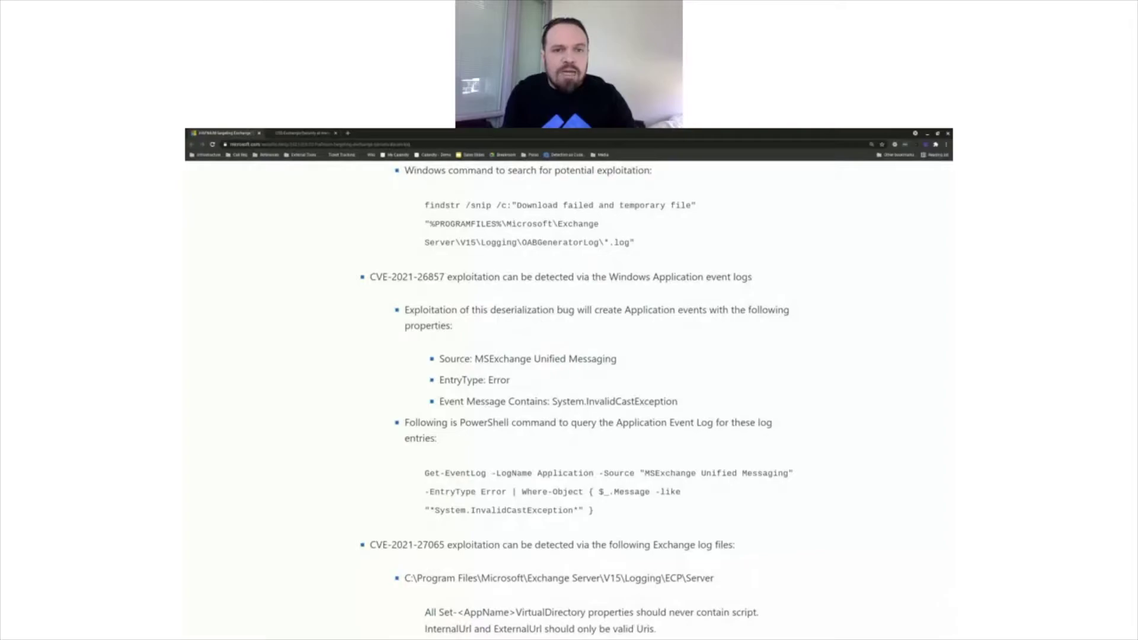
{"action": "double_click", "coordinate": [650, 310]}
{"action": "left_click", "coordinate": [650, 310]}
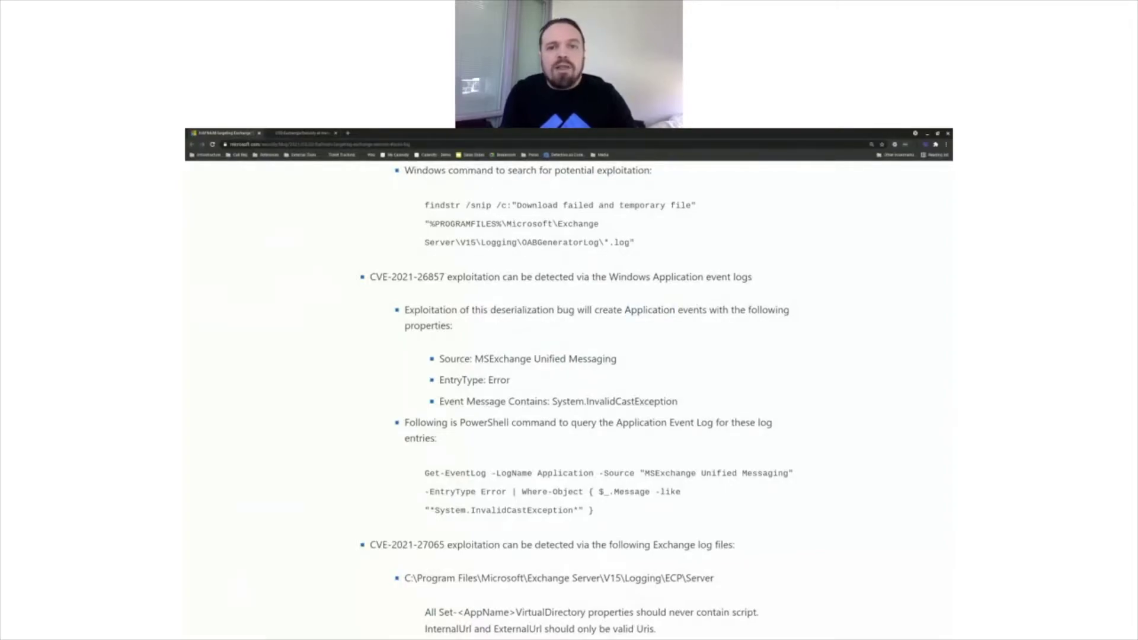
{"action": "double_click", "coordinate": [651, 310]}
{"action": "left_click", "coordinate": [650, 310]}
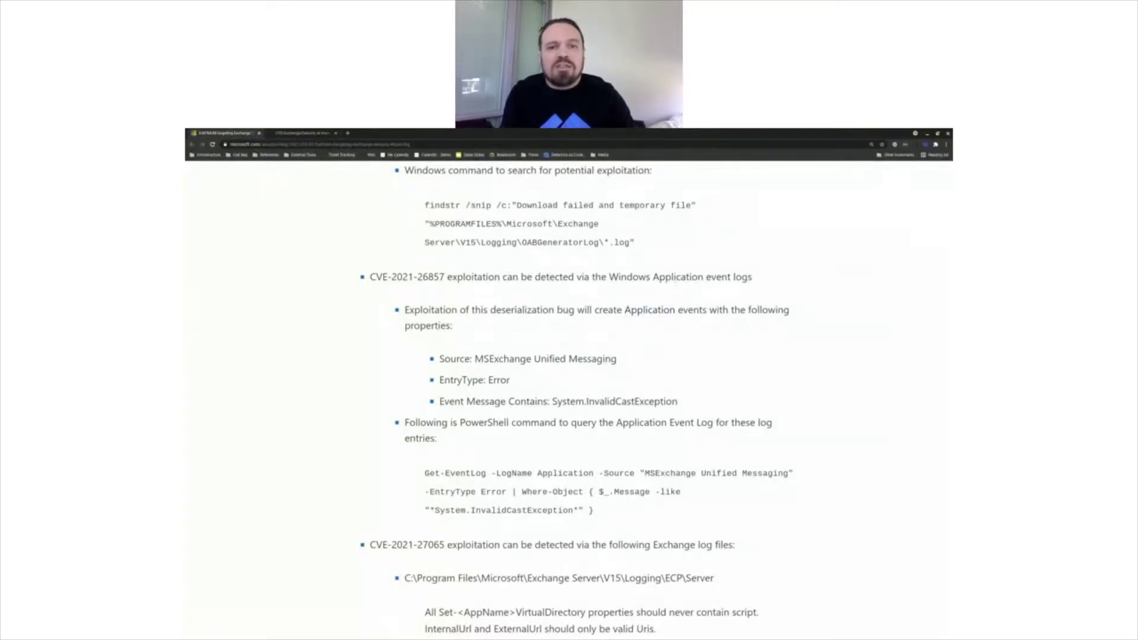
{"action": "double_click", "coordinate": [677, 276]}
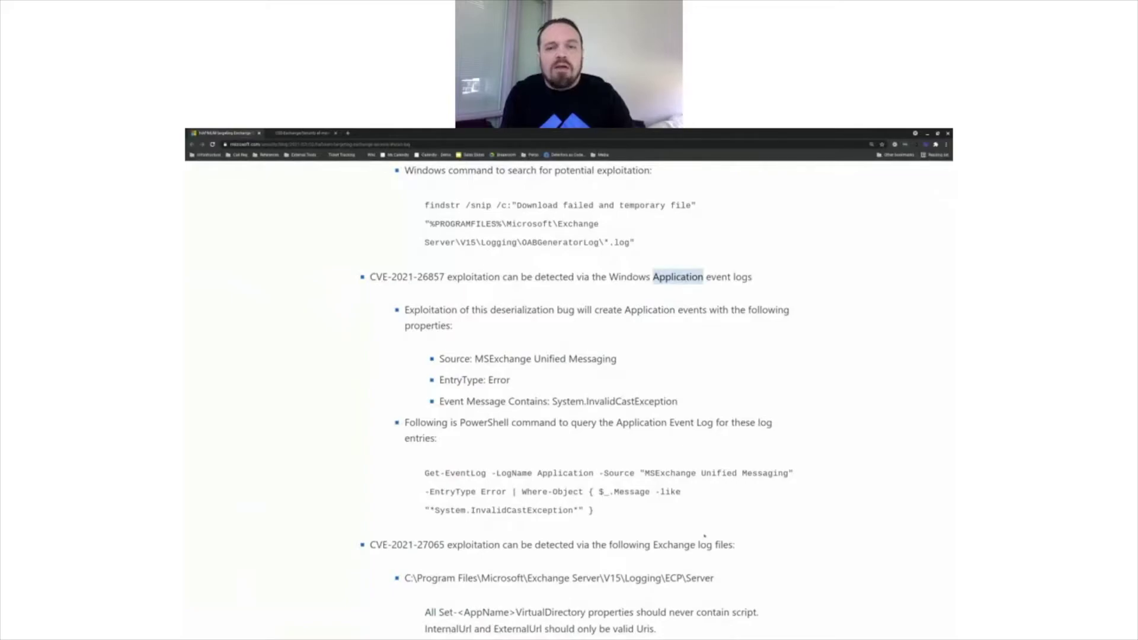
Step: Back in LimaCharlie, add the pattern c:\\windows\\system32\\winevt\\logs\\Application.evtx below the Security.evtx path in the windows-logs rule
{"action": "key", "text": "alt+Tab"}
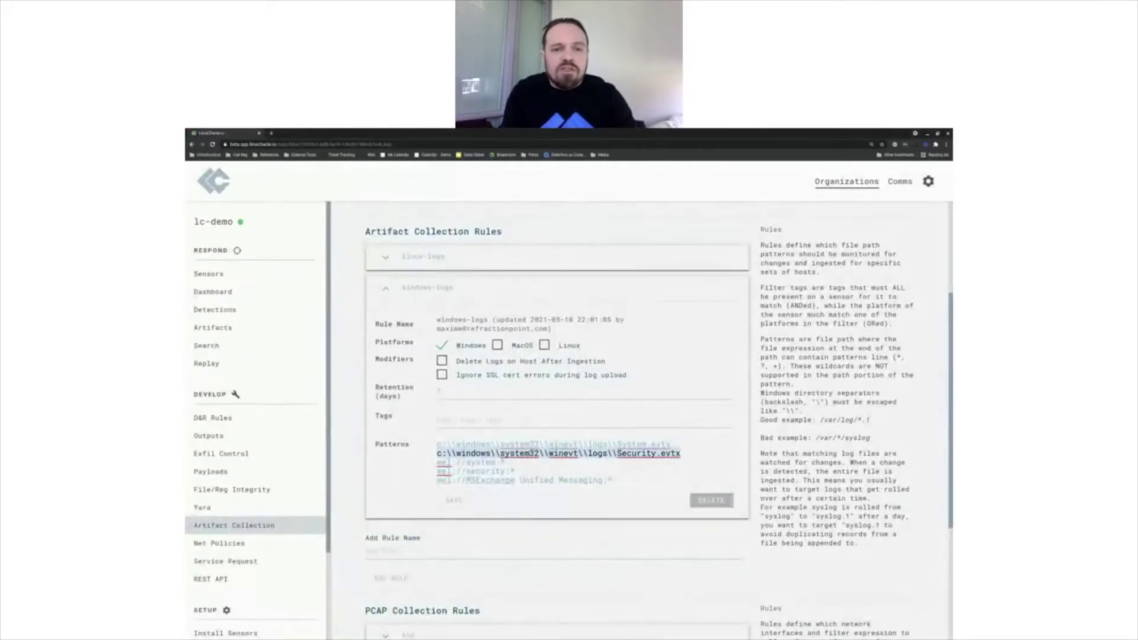
{"action": "left_click", "coordinate": [681, 454]}
{"action": "key", "text": "Return"}
{"action": "key", "text": "ctrl+v"}
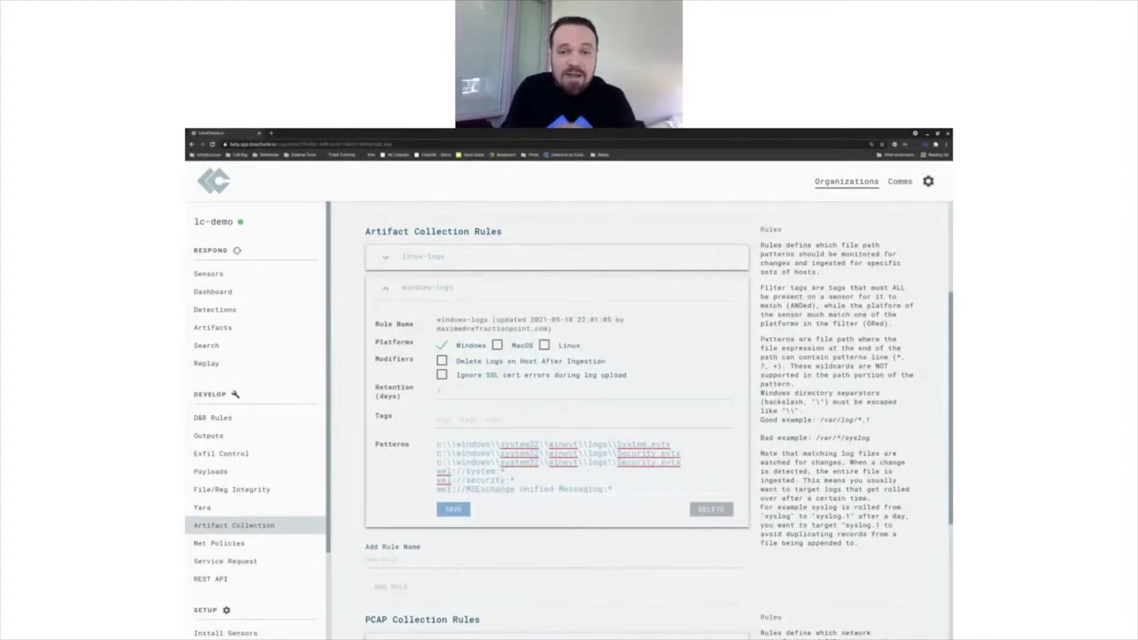
{"action": "key", "text": "ctrl+shift+Left"}
{"action": "type", "text": "Applicat"}
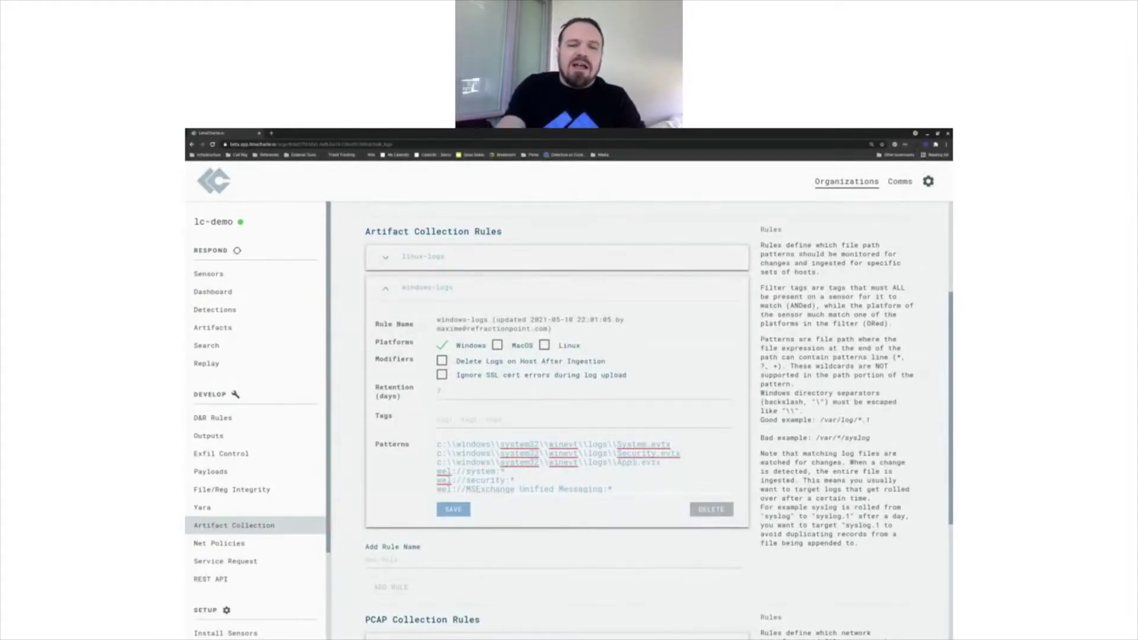
{"action": "type", "text": "ion"}
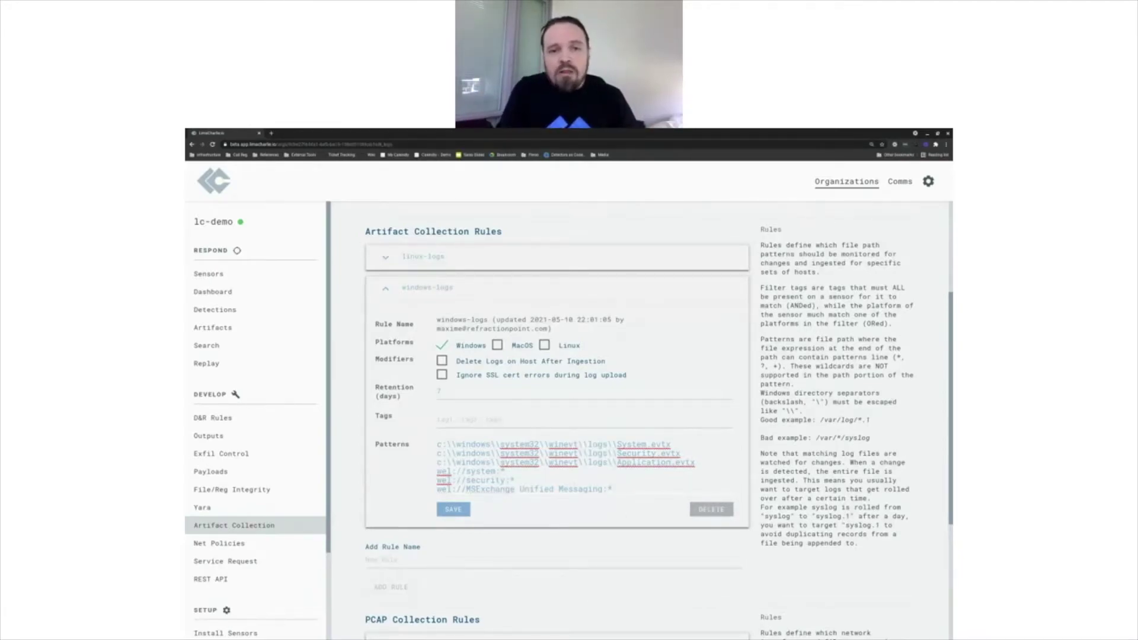
Step: Change the MSExchange Unified Messaging pattern to wel://application:*, then save and collapse the windows-logs rule
{"action": "left_click_drag", "start_coordinate": [603, 488], "coordinate": [466, 488]}
{"action": "type", "text": "app"}
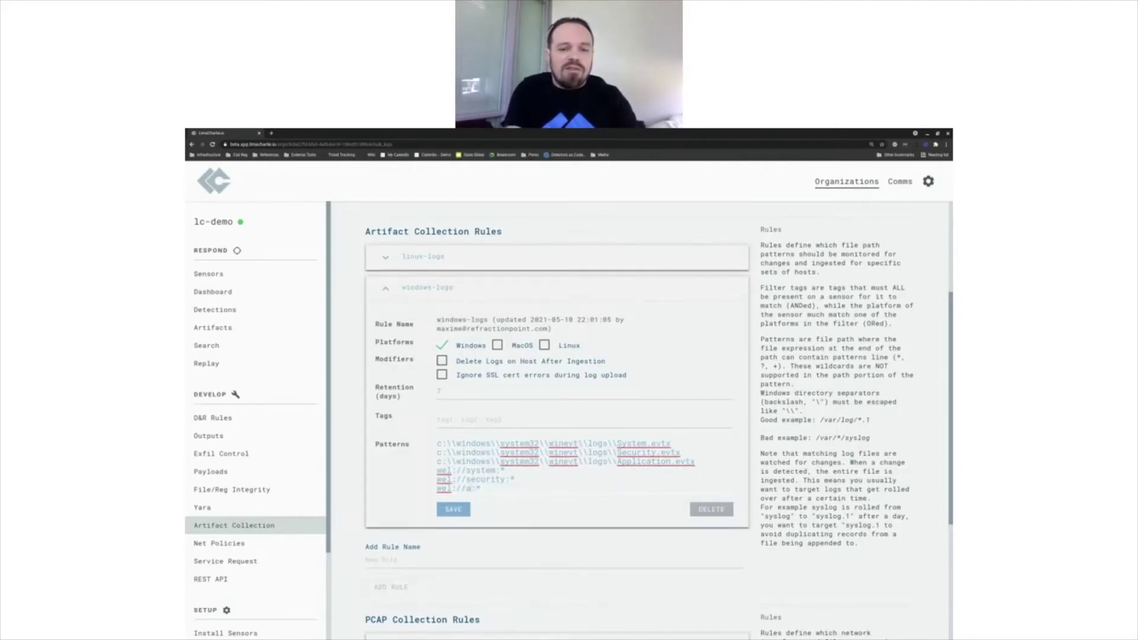
{"action": "type", "text": "lication"}
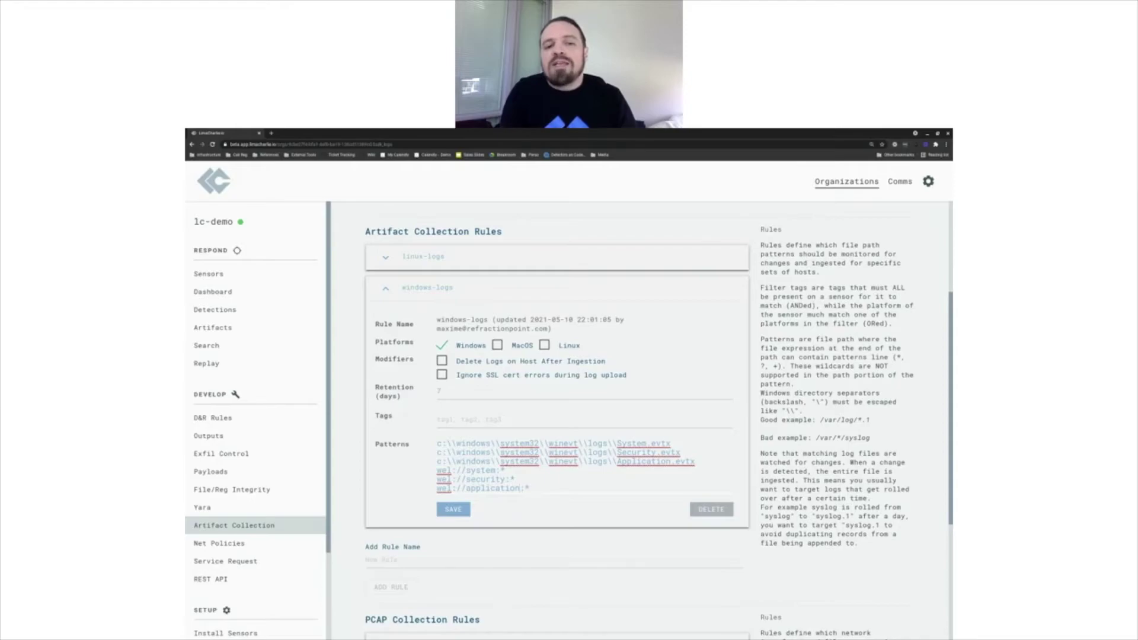
{"action": "left_click_drag", "start_coordinate": [466, 488], "coordinate": [437, 488]}
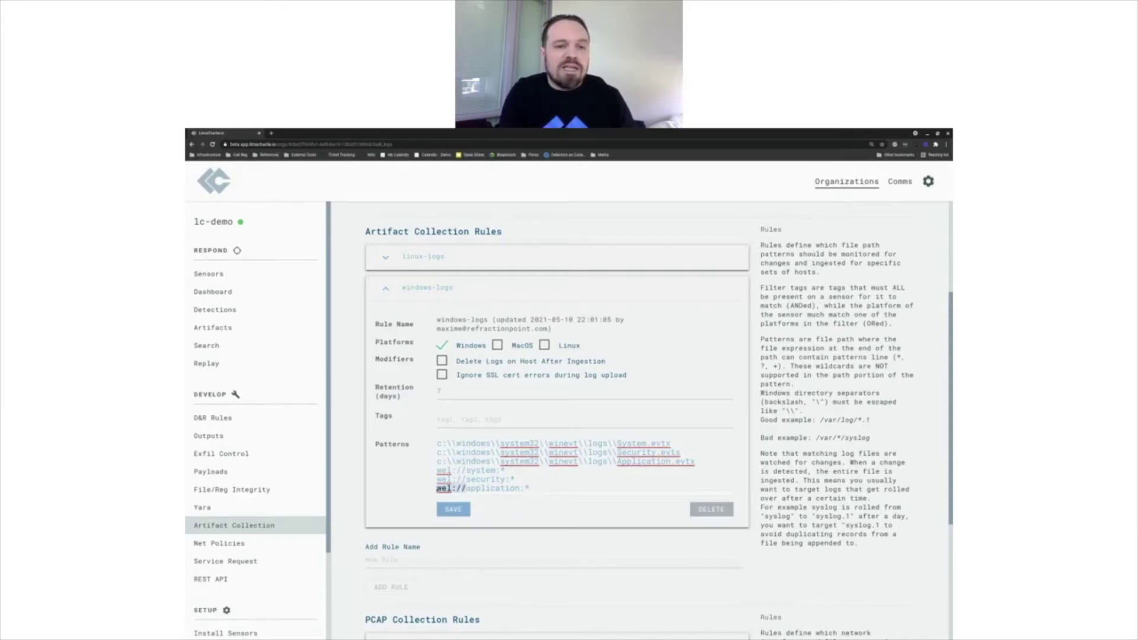
{"action": "double_click", "coordinate": [492, 488]}
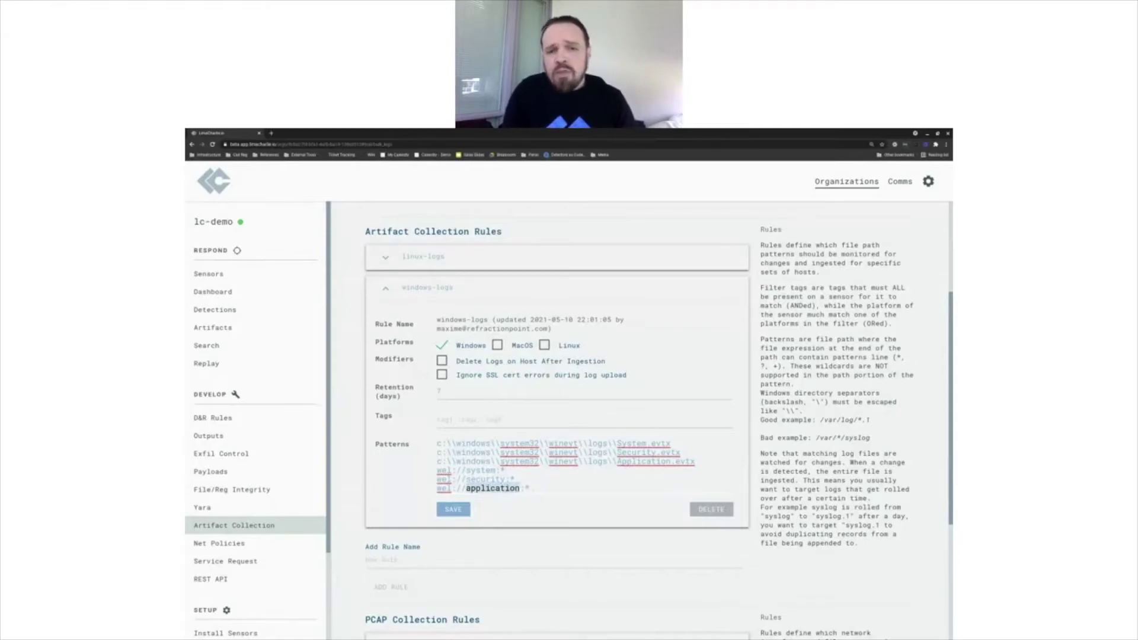
{"action": "left_click", "coordinate": [532, 488]}
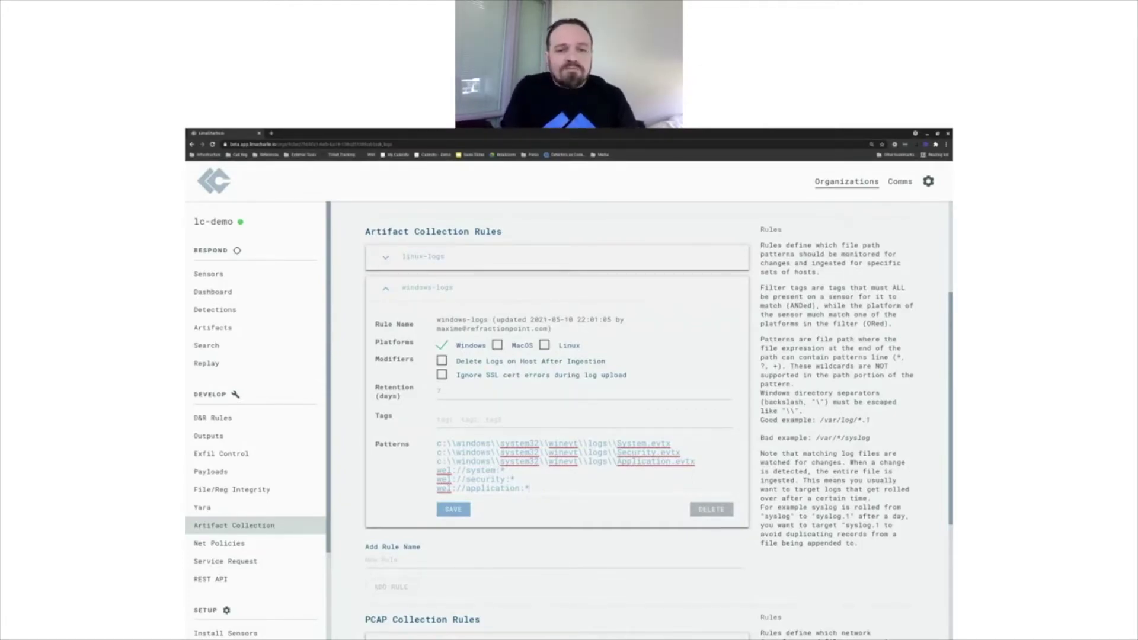
{"action": "left_click", "coordinate": [453, 509]}
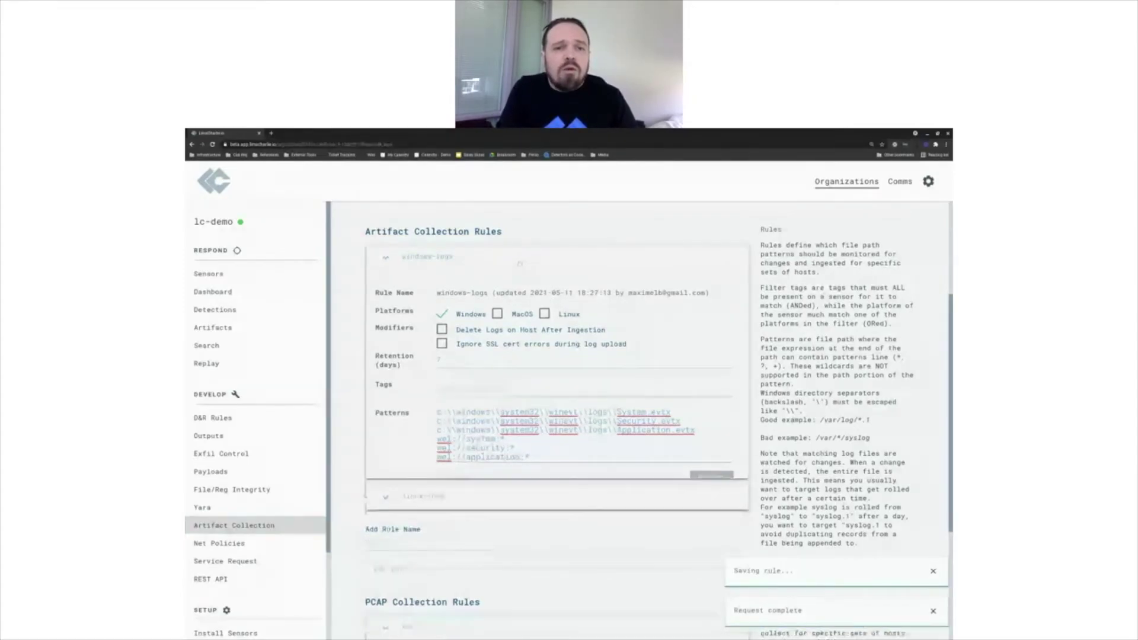
{"action": "left_click", "coordinate": [520, 264]}
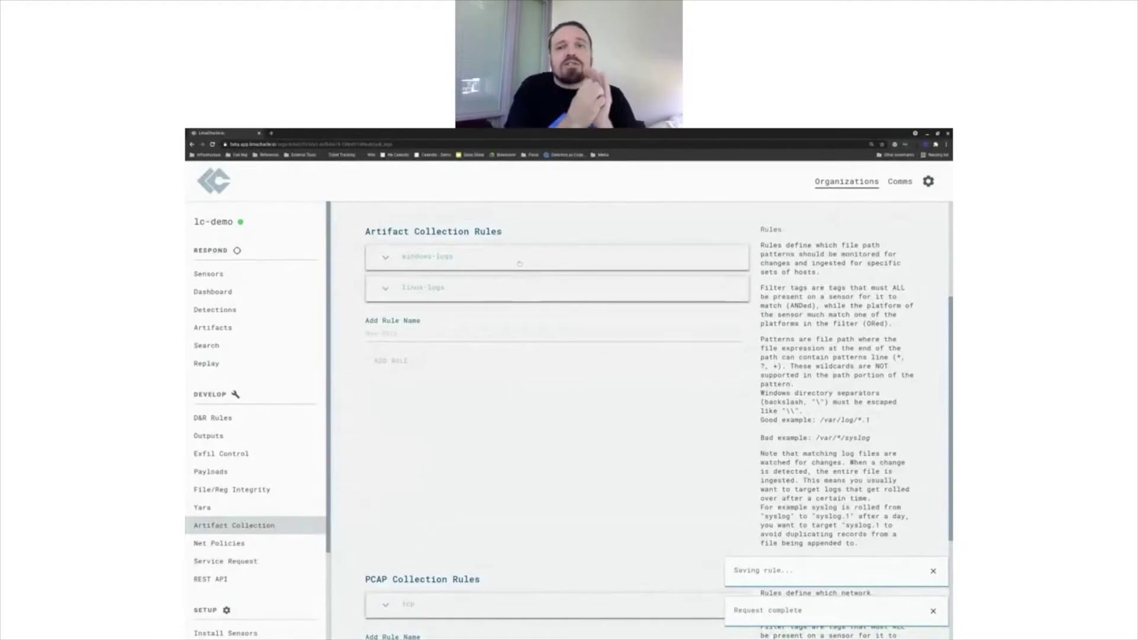